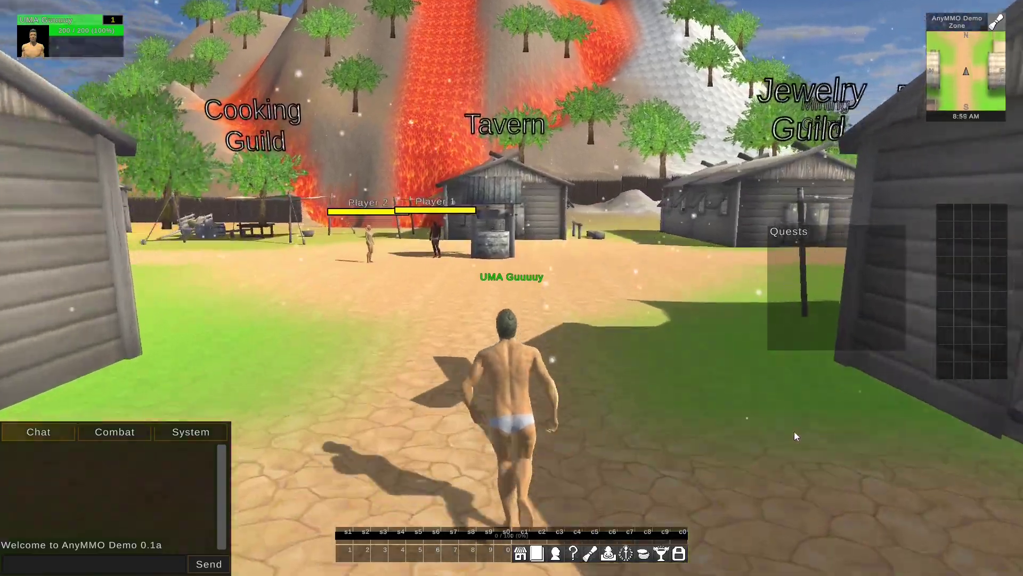
Run the character through the village, turning the view left
key(a)
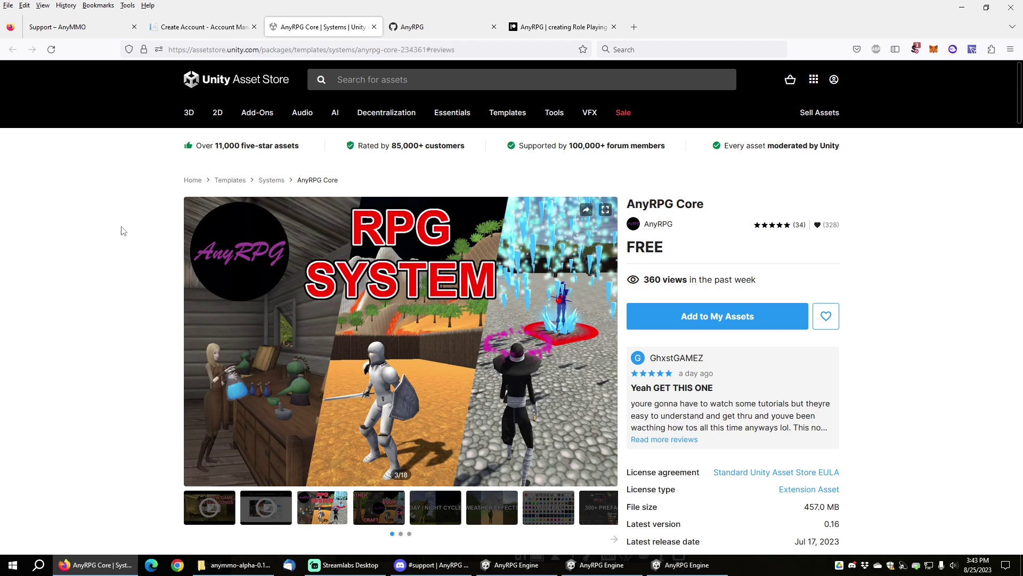
Move from the AnyRPG Core store listing to the AnyRPG GitHub page
click(424, 30)
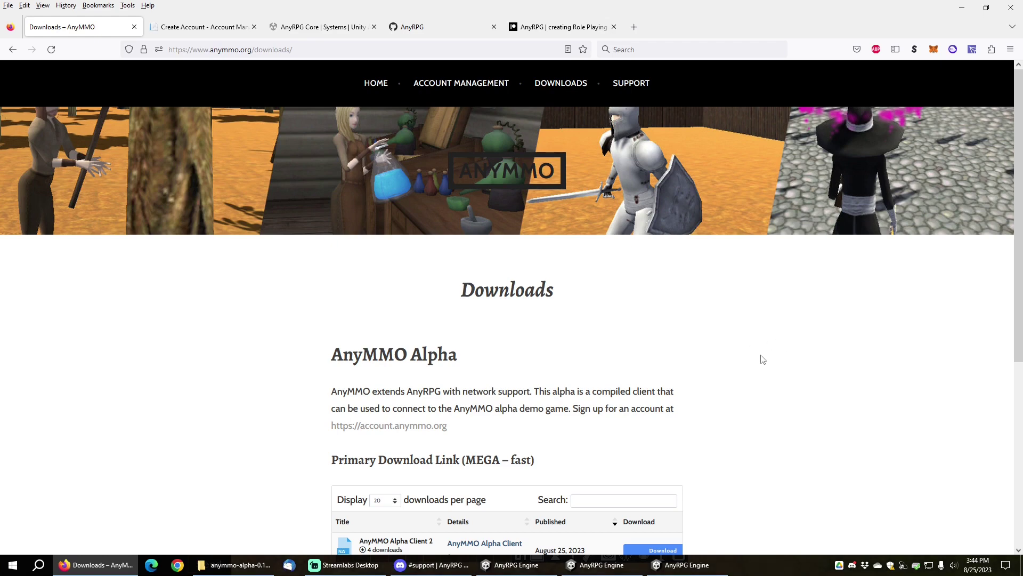
scroll(761, 359, down, 2)
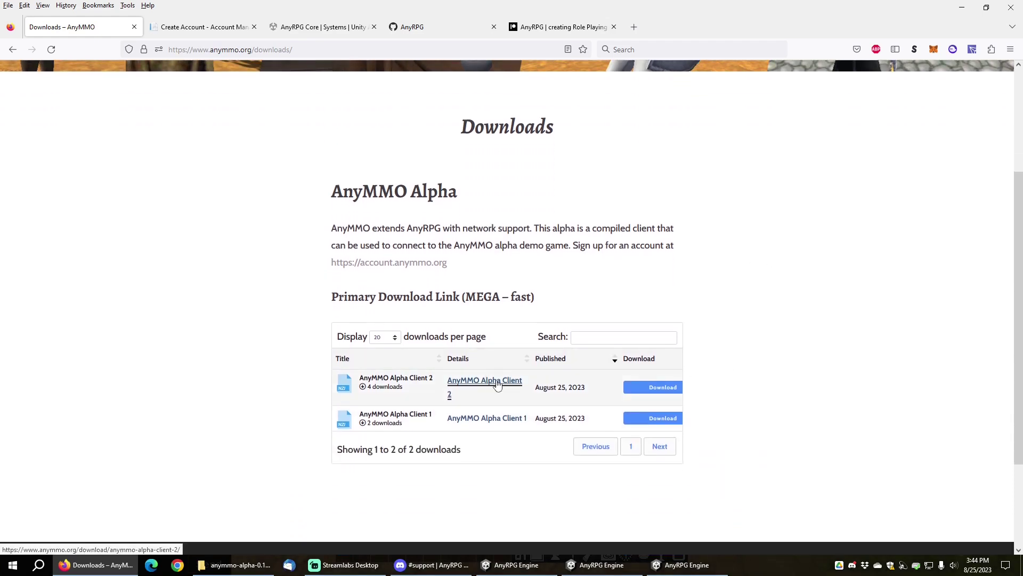
scroll(311, 206, up, 2)
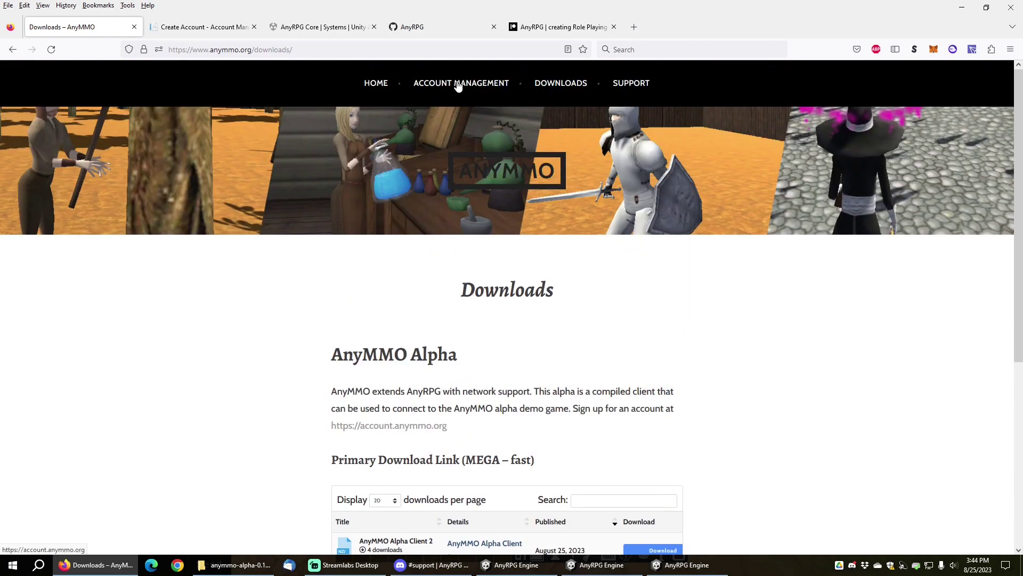
Submit the filled TestUser account creation form and bring up the game client folder
click(208, 26)
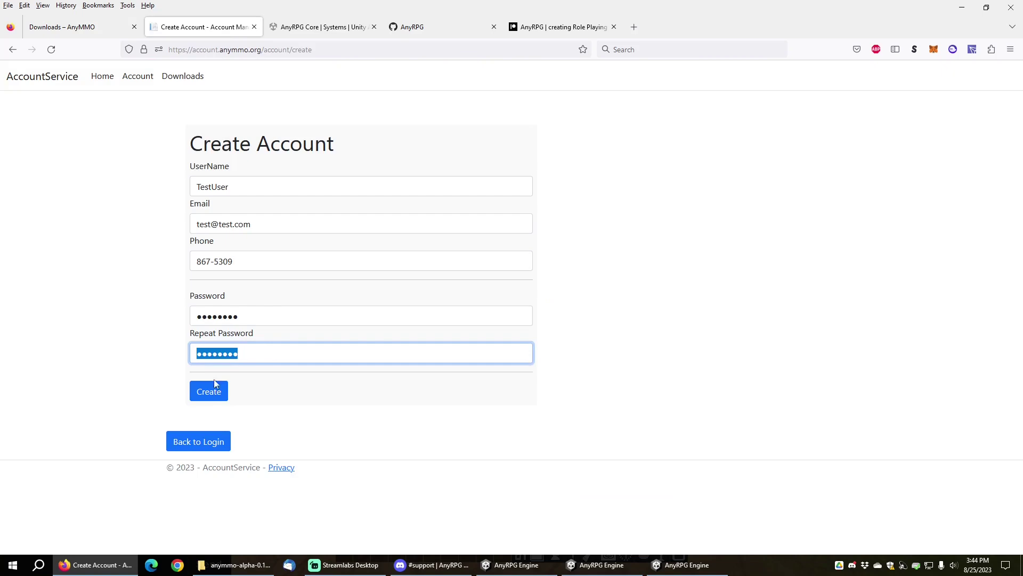
click(207, 395)
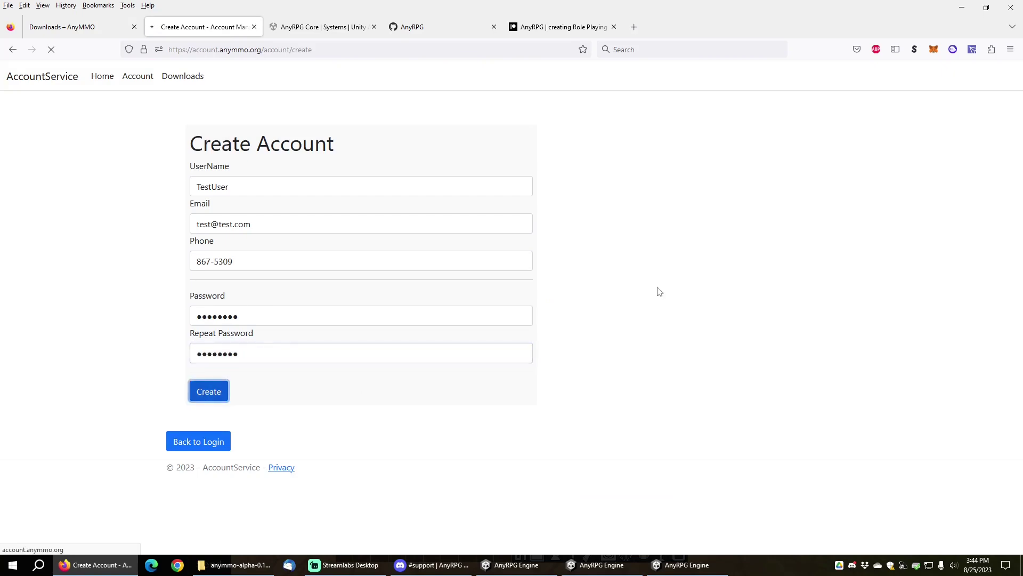
key(alt+Tab)
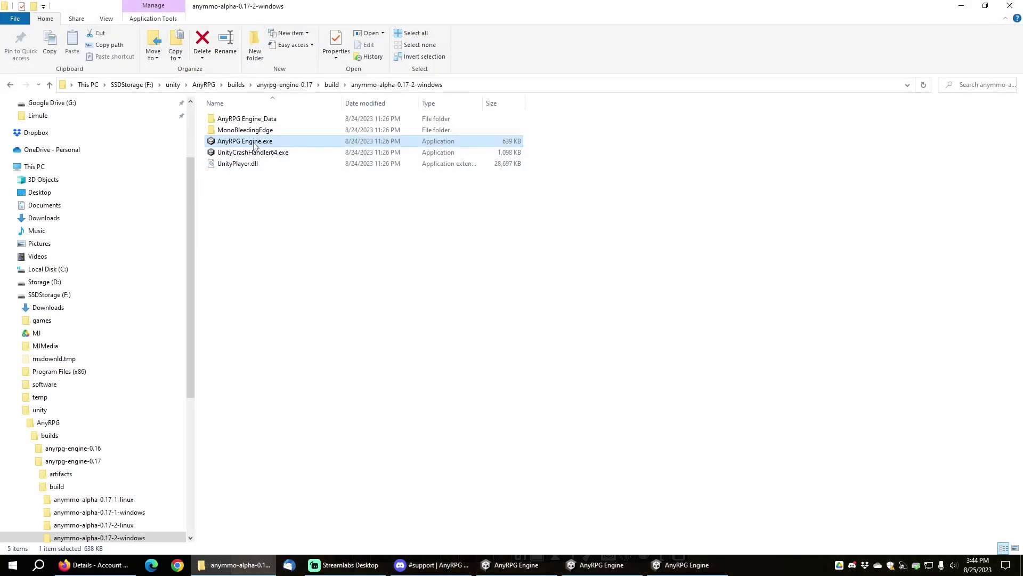
Launch AnyRPG Engine.exe, log in to the server, and start a new character
key(alt+Tab)
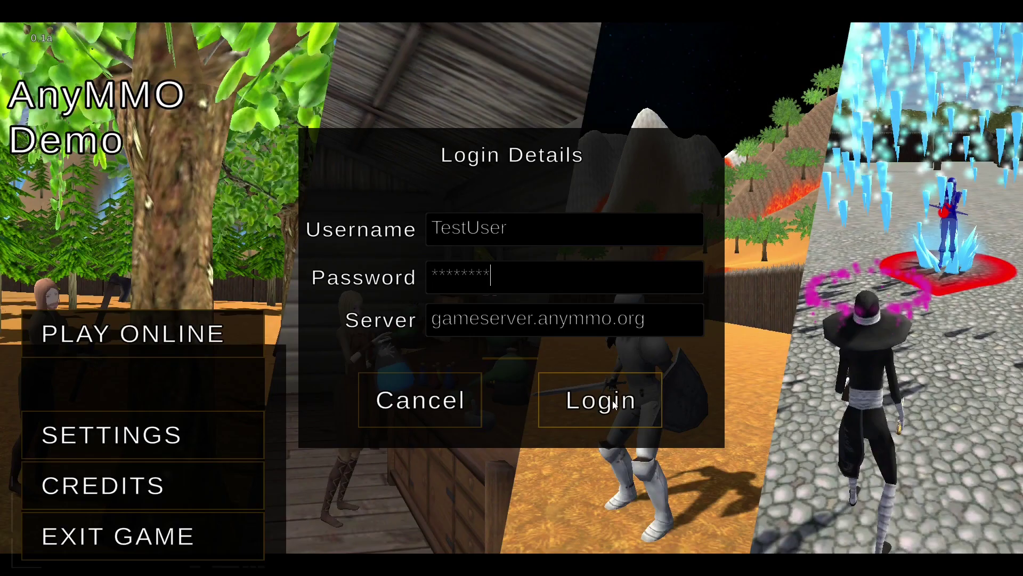
click(615, 405)
click(318, 544)
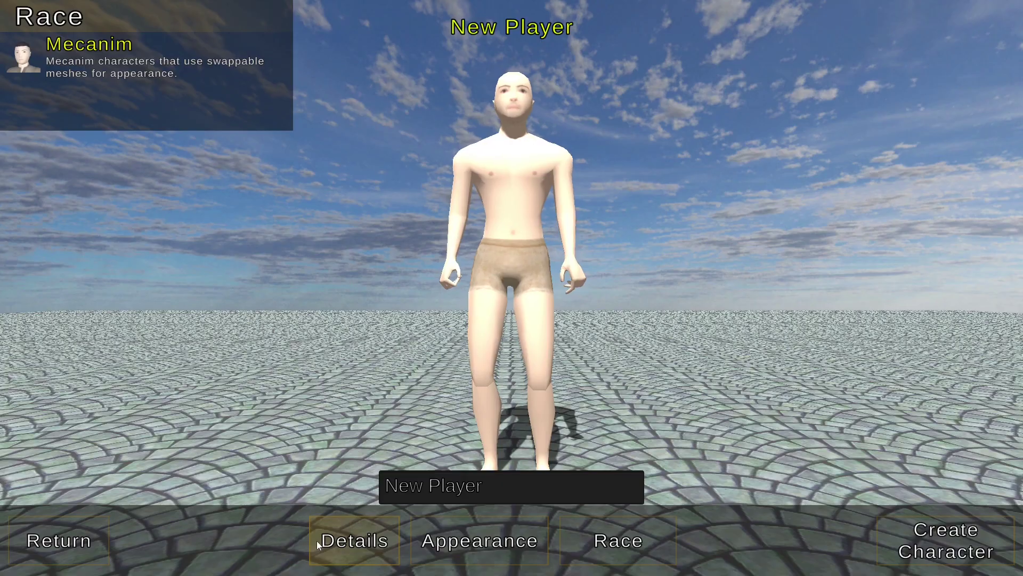
Create a female UMA character with the FemalePonyTail hairstyle
click(630, 547)
click(209, 162)
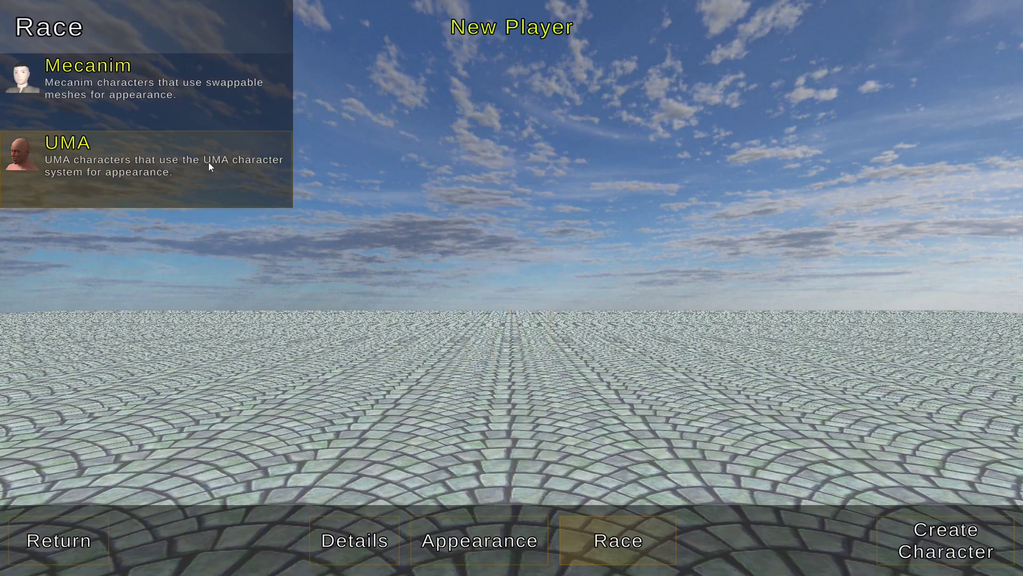
click(498, 549)
click(608, 477)
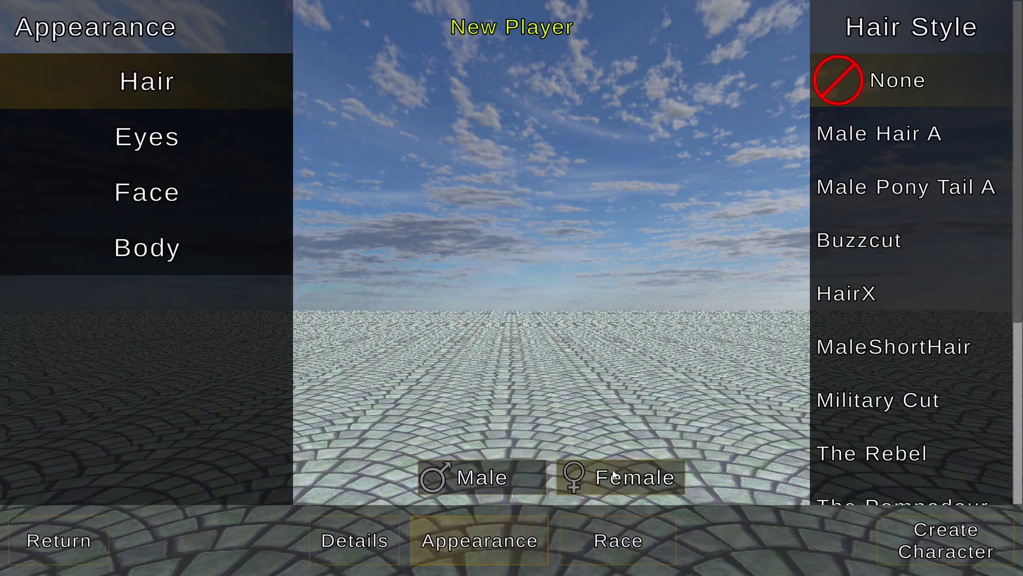
click(889, 186)
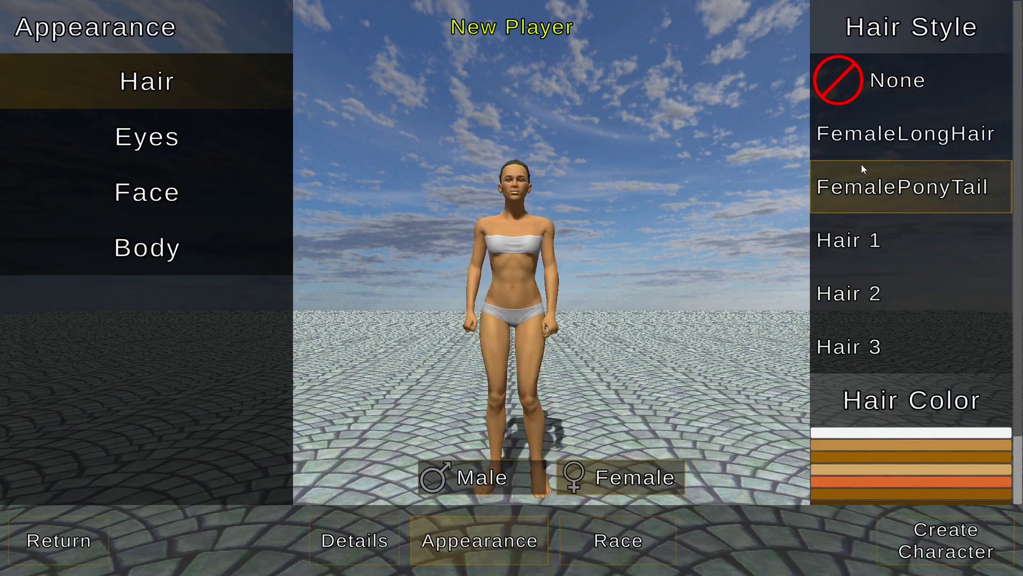
click(912, 542)
Enter the village with the new character and make her dance with /dance
click(908, 544)
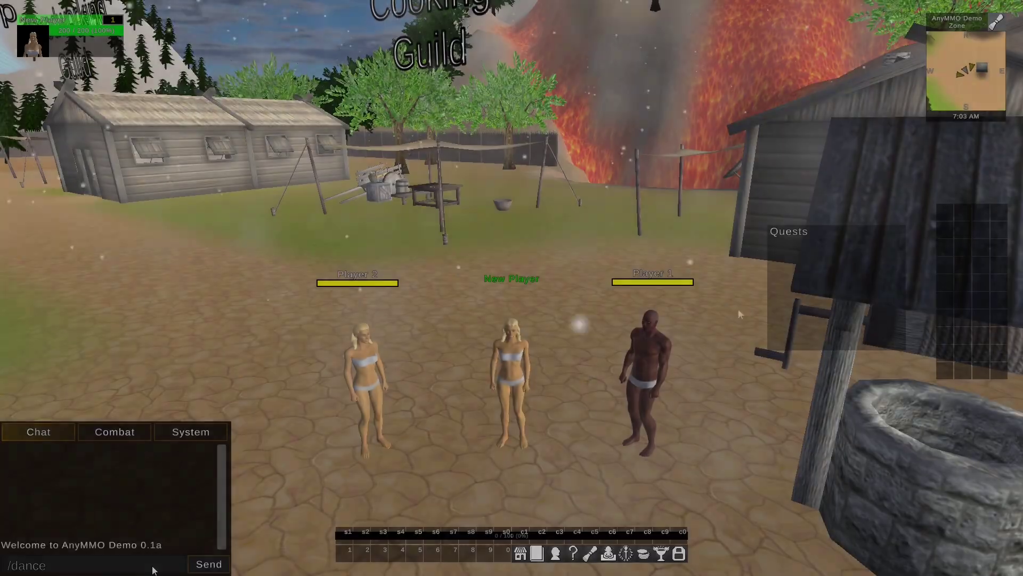
click(154, 565)
text(/dance)
key(Return)
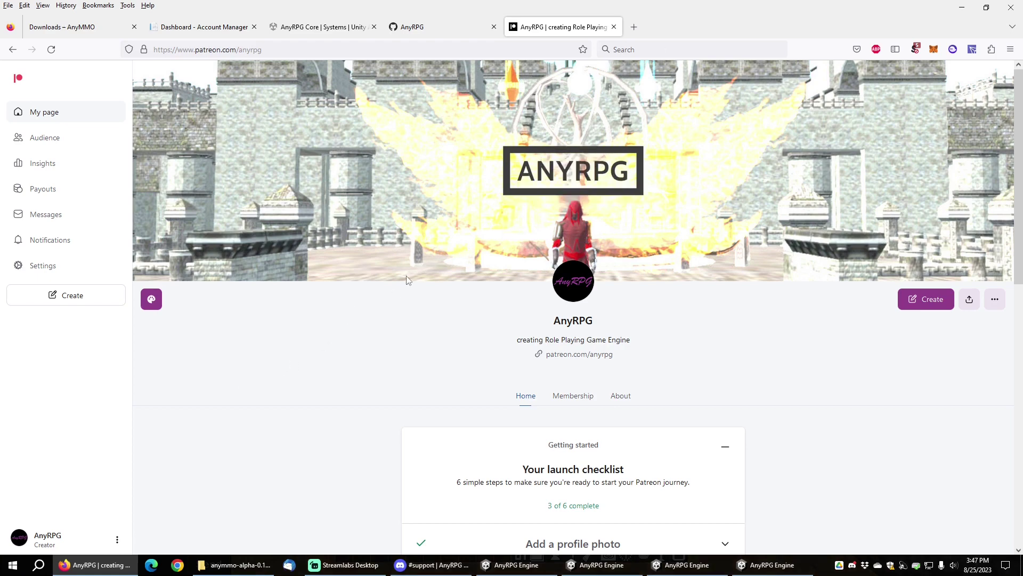
Show the AnyMMO Support page, then the AnyRPG Discord #support channel
key(ctrl+Tab)
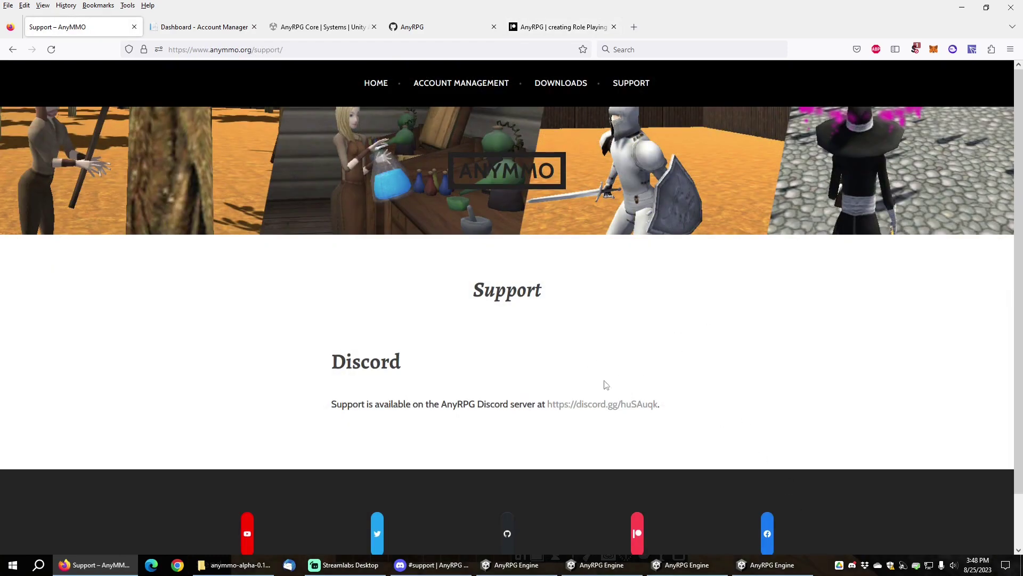
click(853, 565)
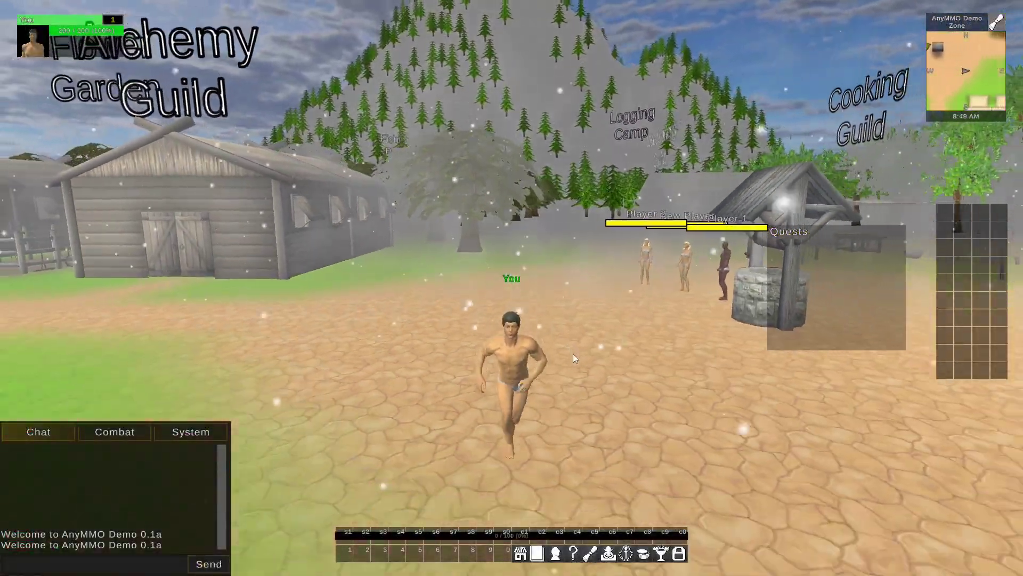
Run past the Leatherworking, Alchemy and Cooking guild buildings, turning left and right
key(a)
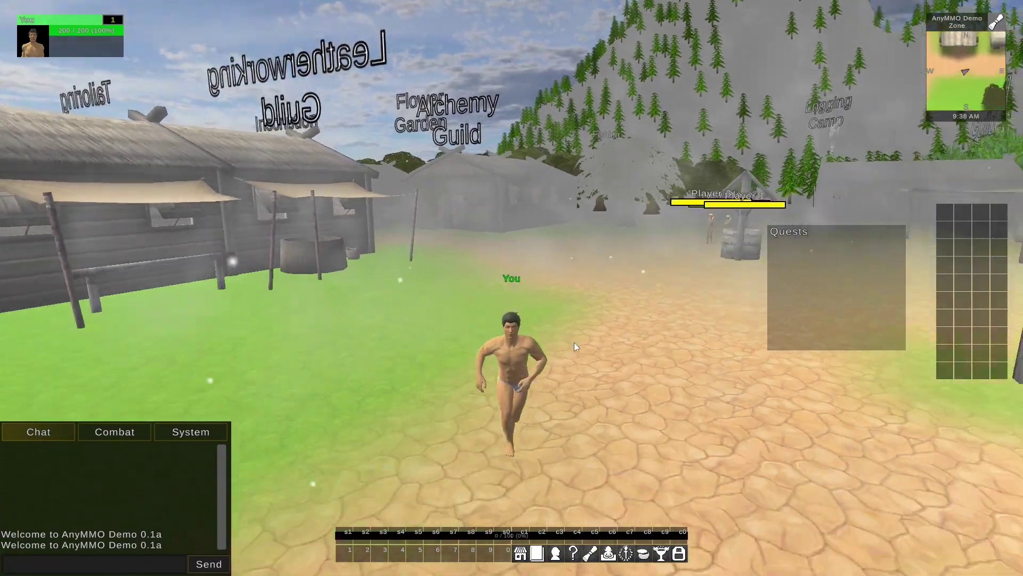
key(d)
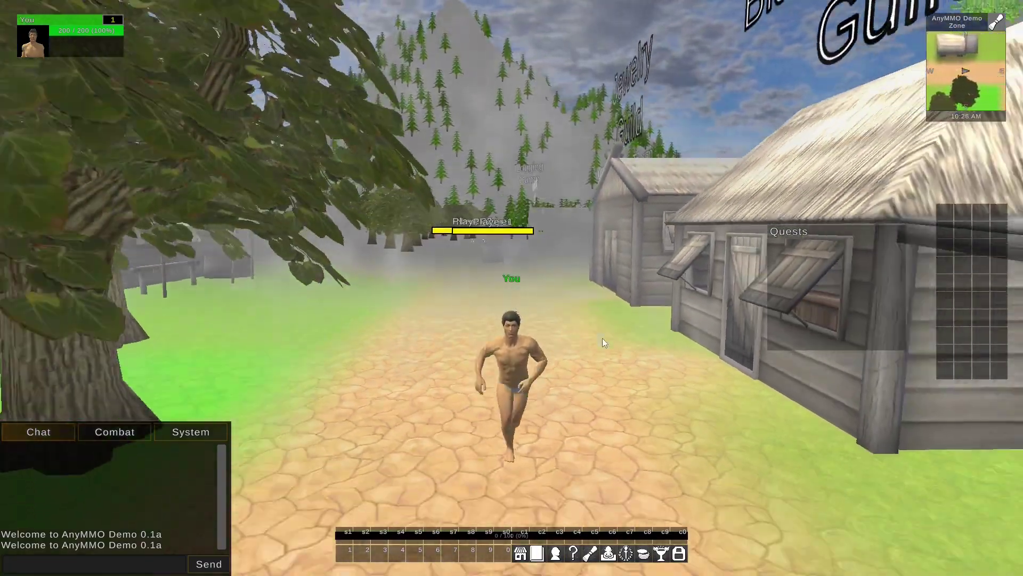